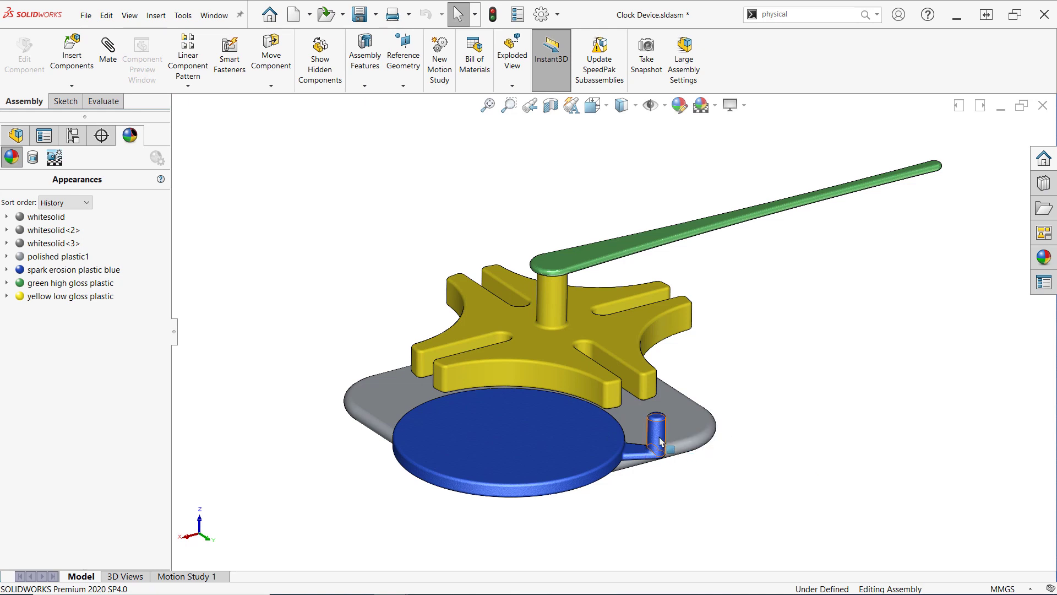
Drag the blue pin straight through the yellow star wheel, exit, clear the selection, and dismiss the command search.
left_click_drag(658, 432, 650, 503)
key("Escape")
left_click(691, 515)
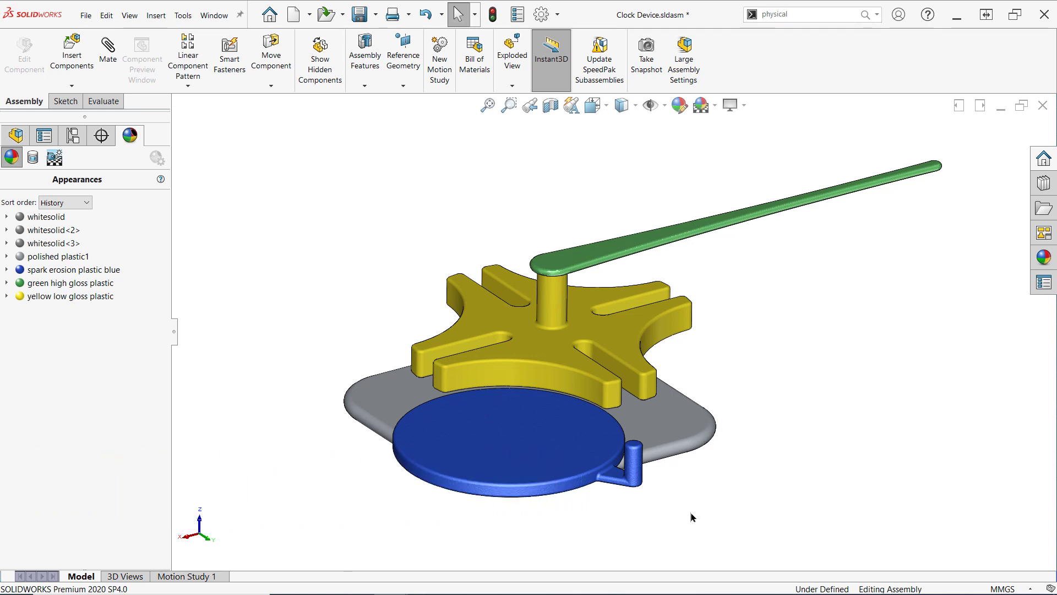
left_click(814, 14)
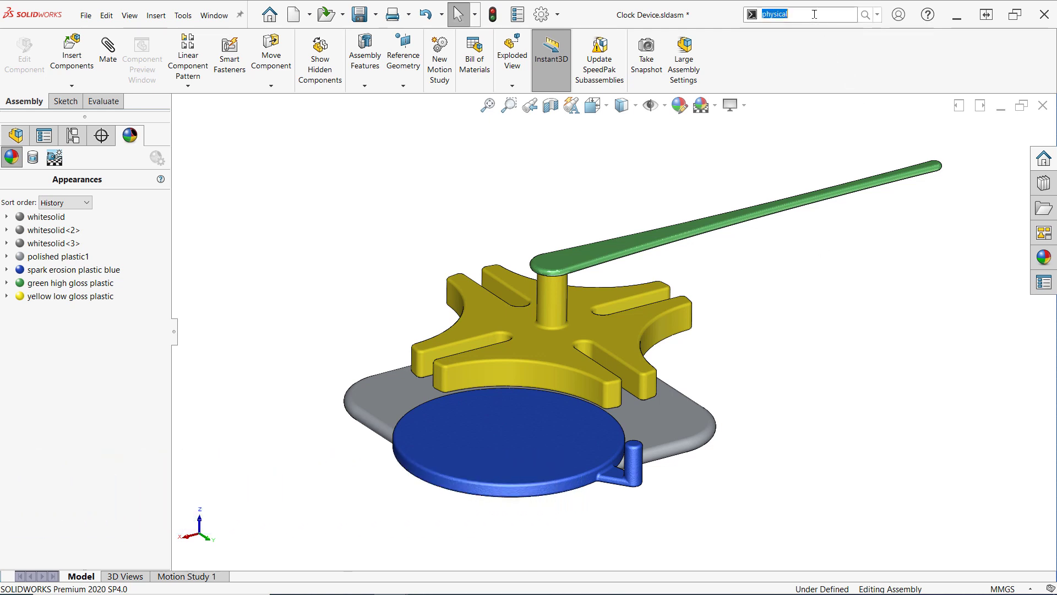
left_click(757, 166)
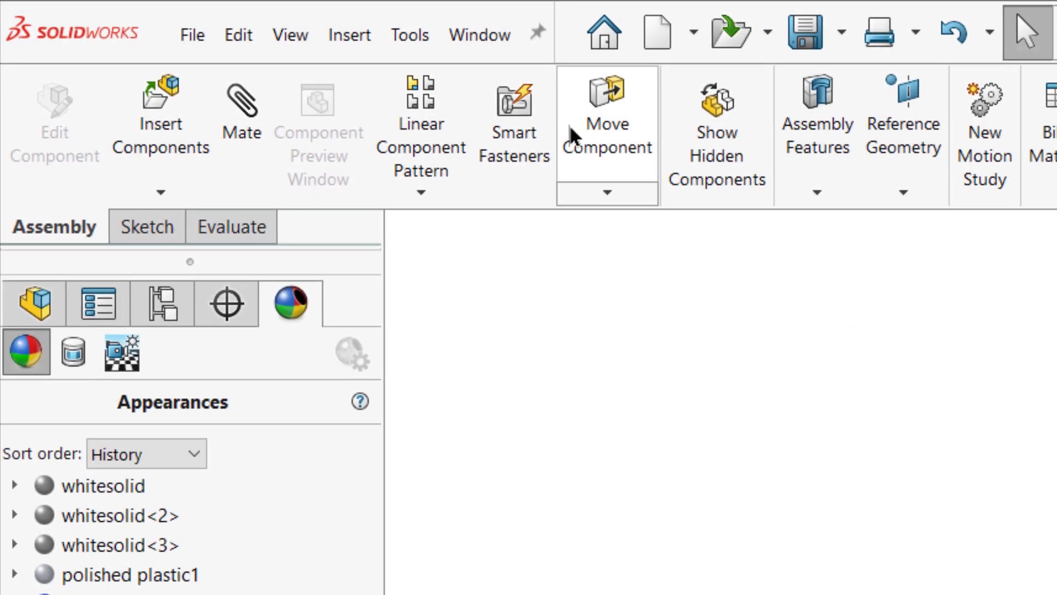
Start Move Component and rotate the blue disc with Standard Drag so its pin swings frontward.
left_click(600, 116)
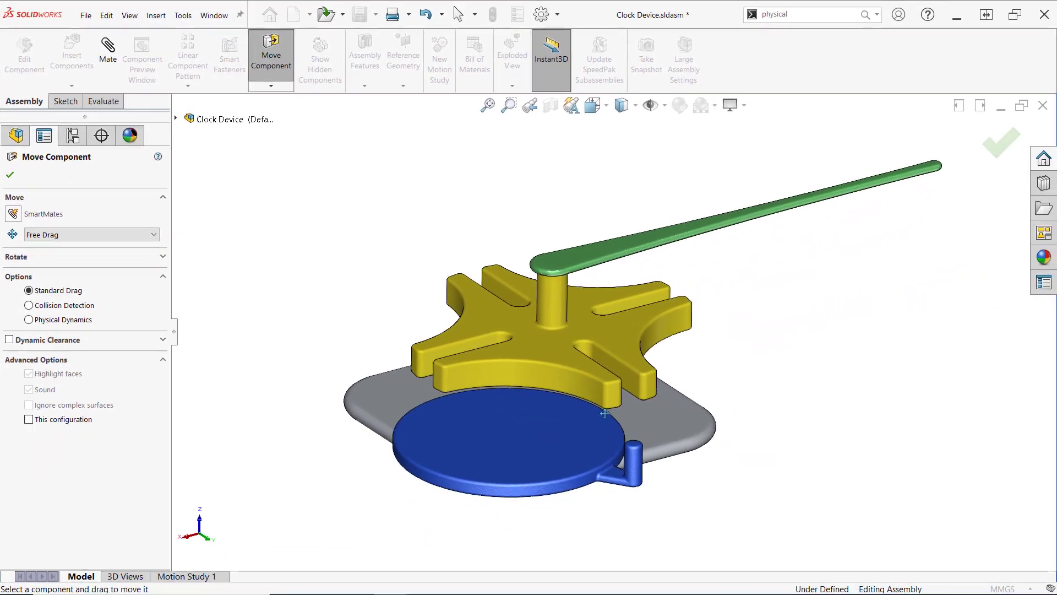
left_click_drag(605, 413, 696, 497)
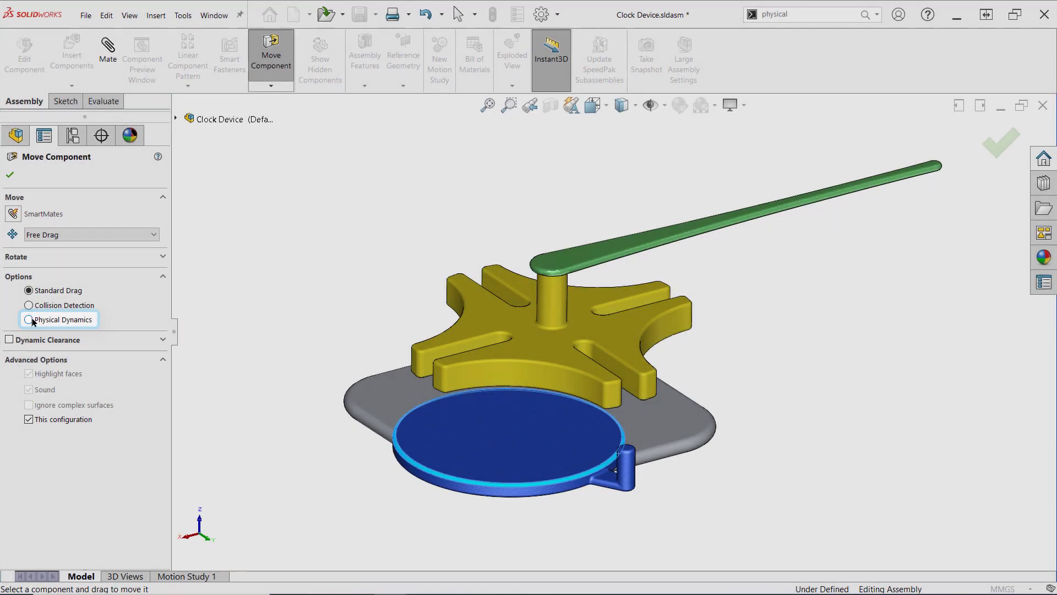
Switch to Physical Dynamics, push the star wheel round with the blue peg, then return the peg to the disc edge.
left_click(29, 319)
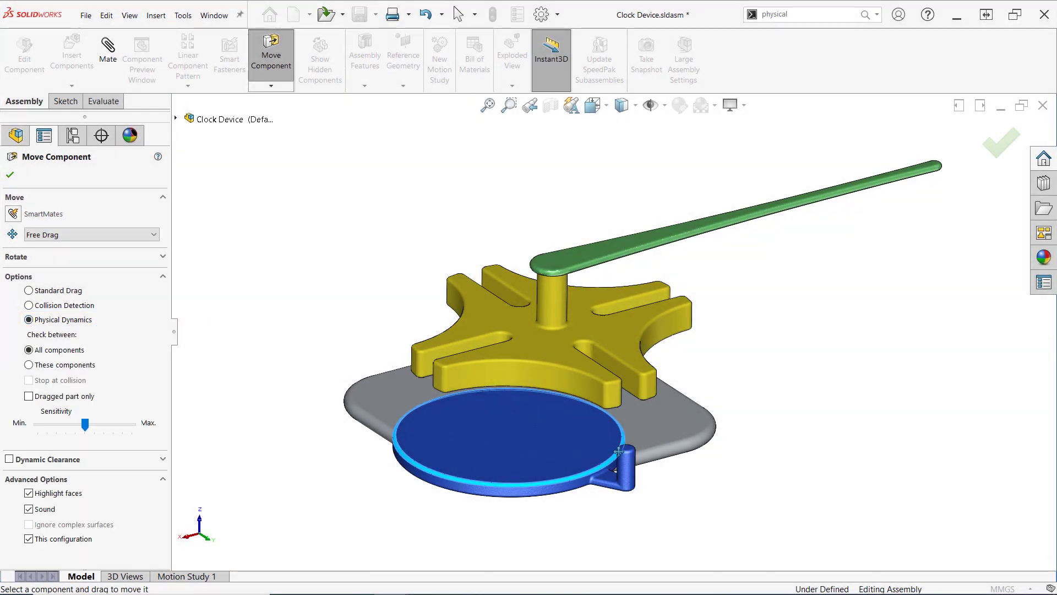
left_click_drag(618, 451, 580, 345)
scroll(581, 345, "down", 6)
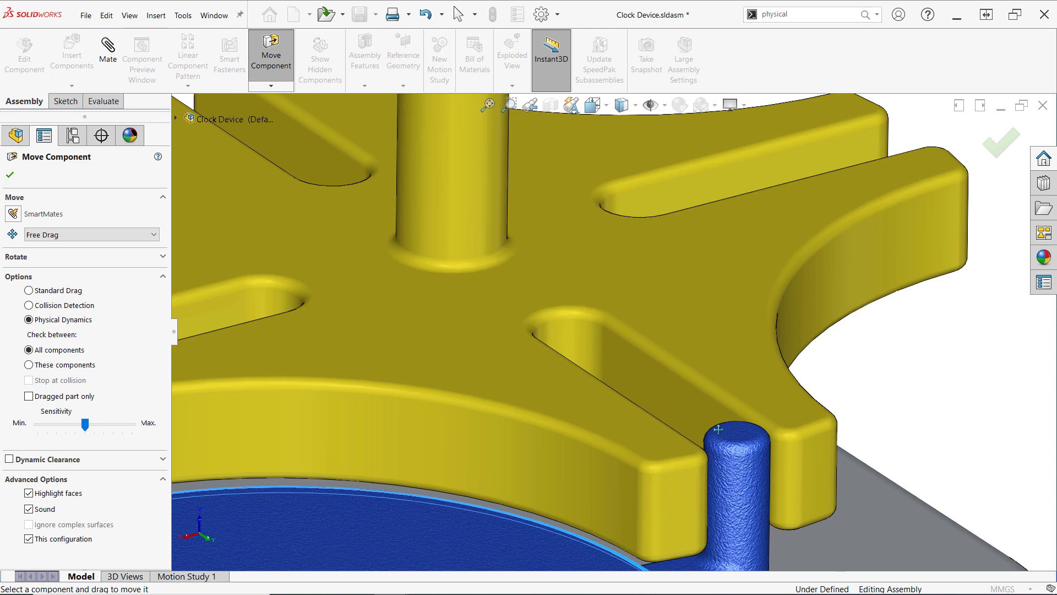
left_click_drag(717, 429, 490, 382)
scroll(443, 361, "down", 5)
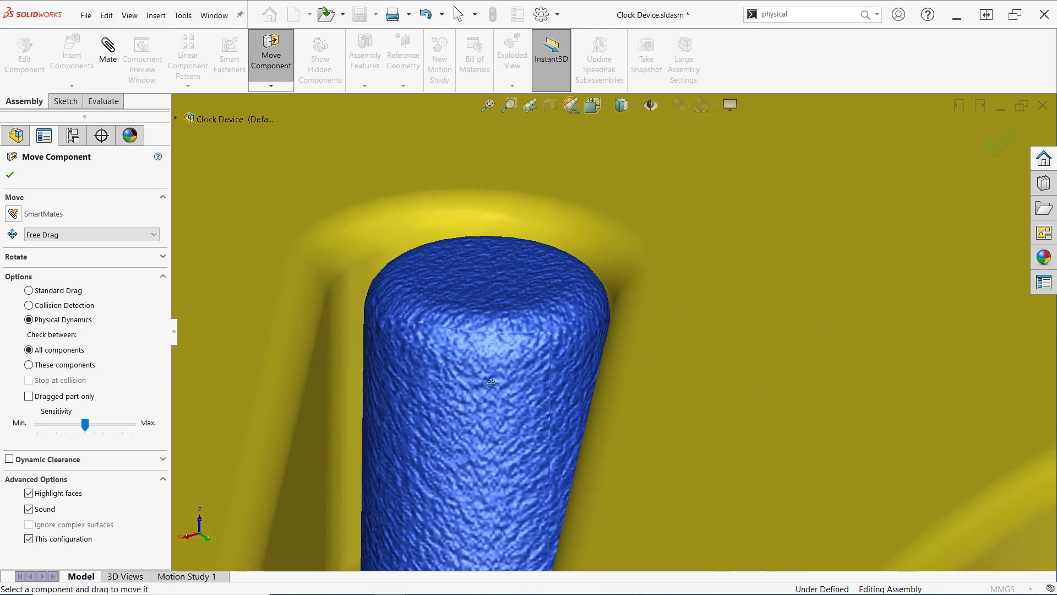
scroll(644, 363, "up", 10)
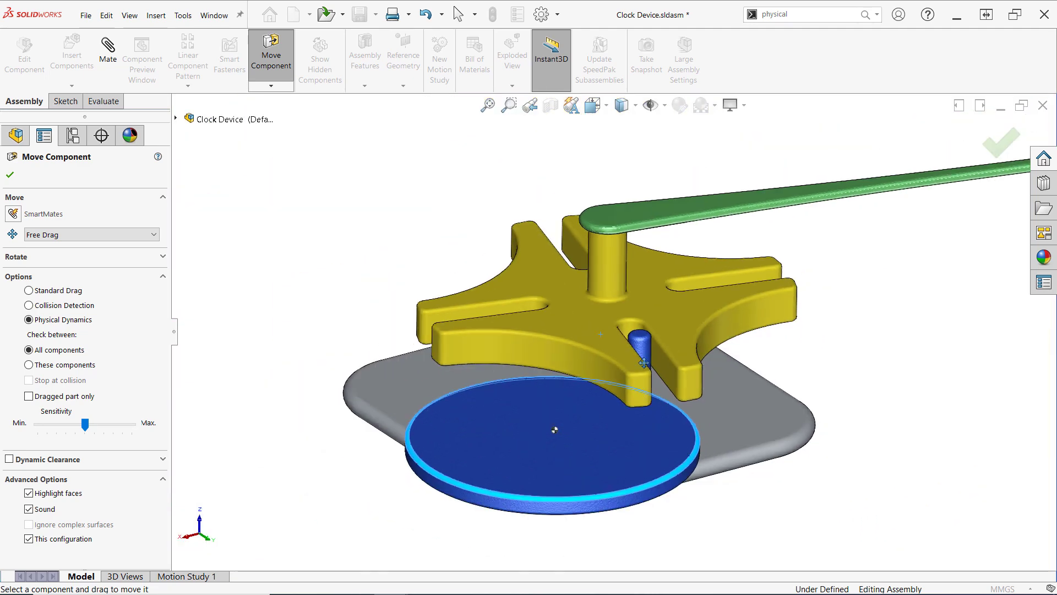
left_click_drag(662, 354, 805, 479)
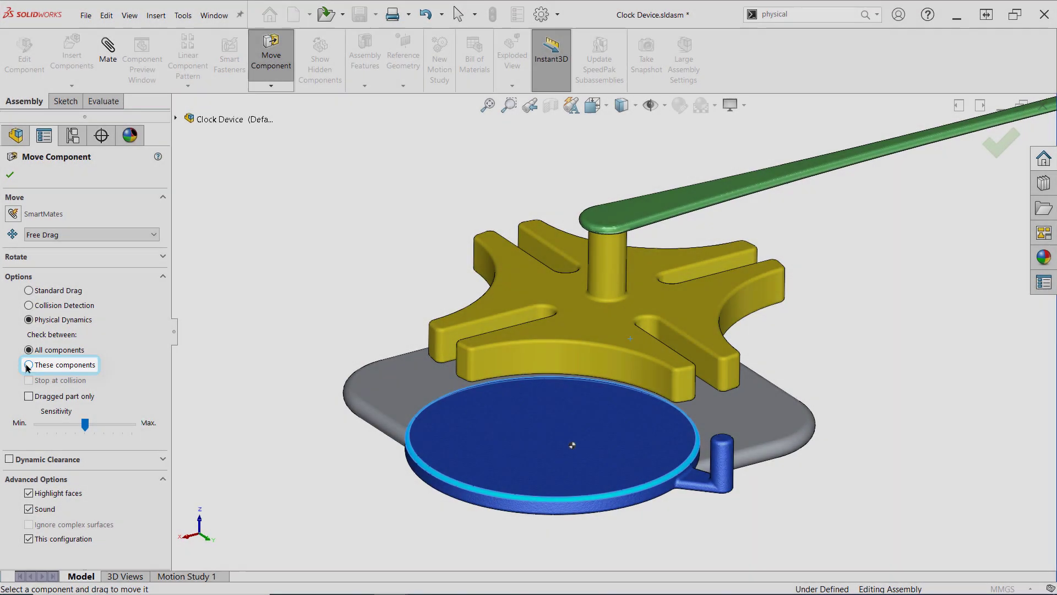
Choose These components and box-select Back Mount-1, Clock Hand-1 and Rotator-1 for contact checking.
left_click(28, 364)
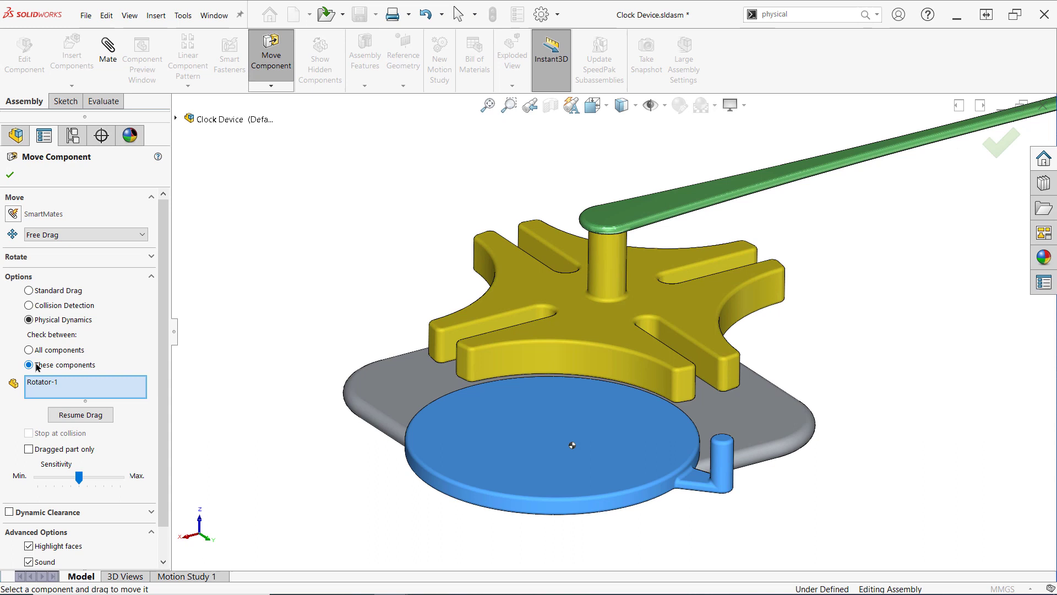
left_click_drag(681, 438, 513, 393)
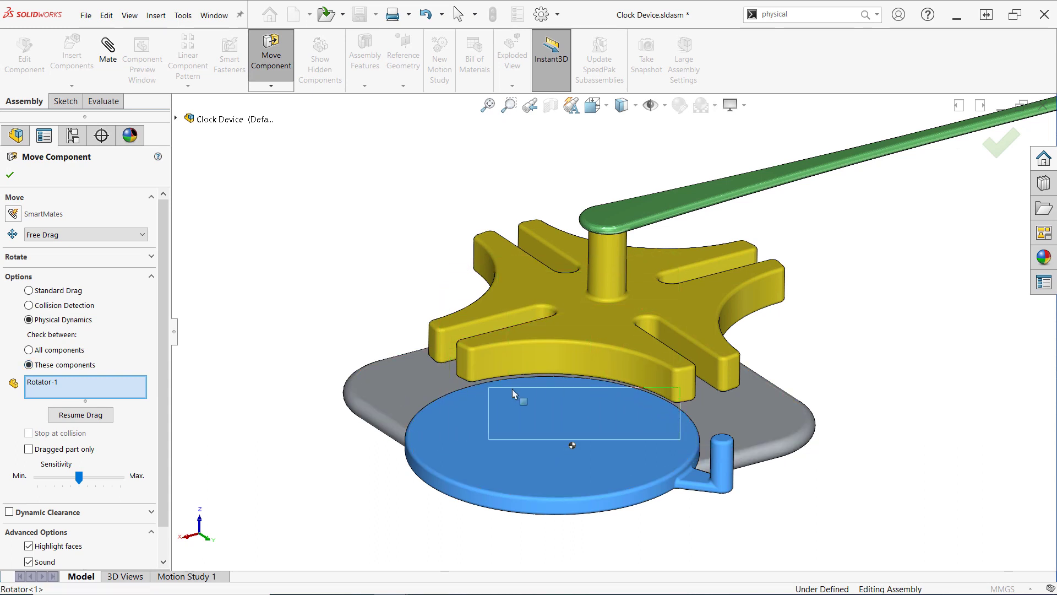
left_click_drag(511, 296, 510, 296)
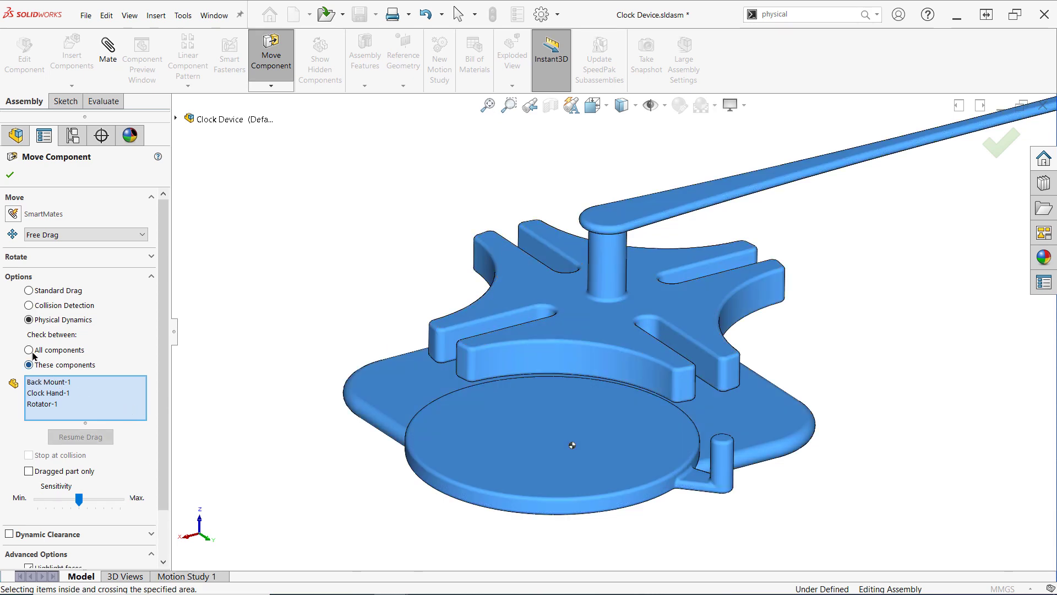
Delete Rotator-1 from the contact list, resume dragging, and turn the blue disc again.
left_click(49, 404)
right_click(50, 406)
left_click(72, 424)
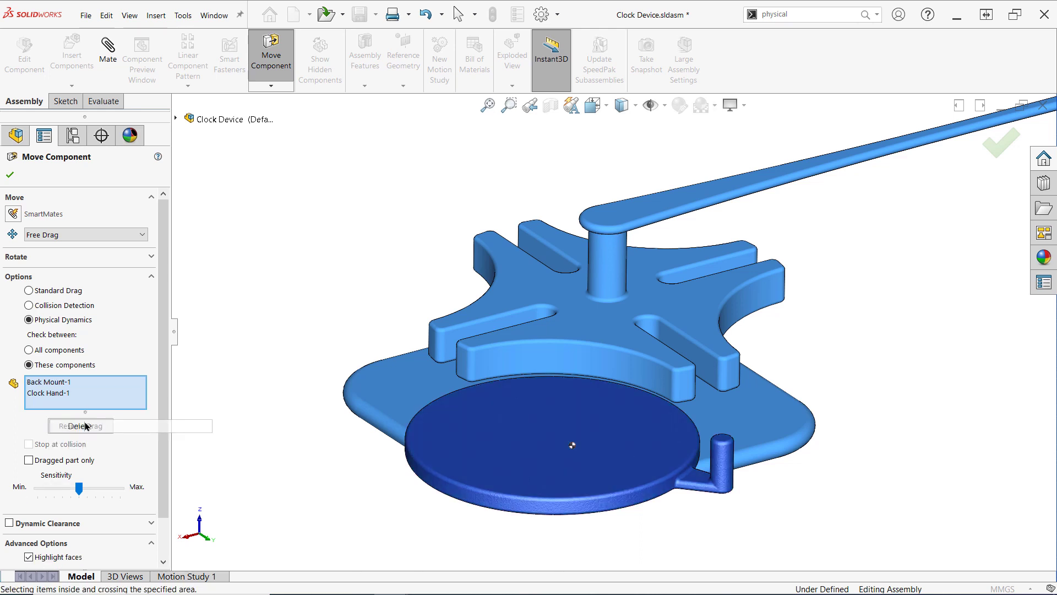
left_click(96, 426)
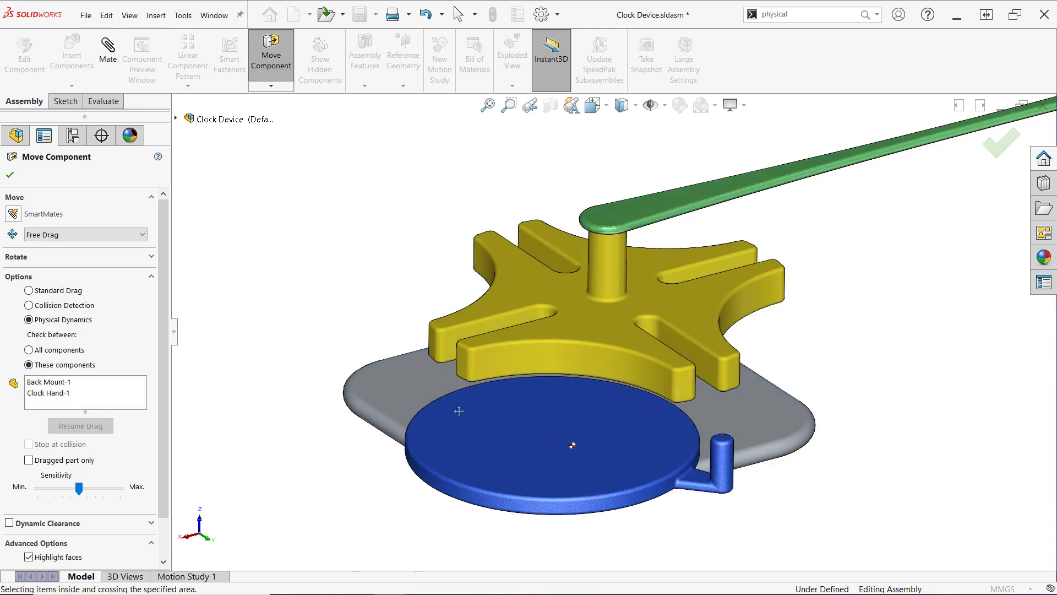
left_click_drag(675, 423, 730, 461)
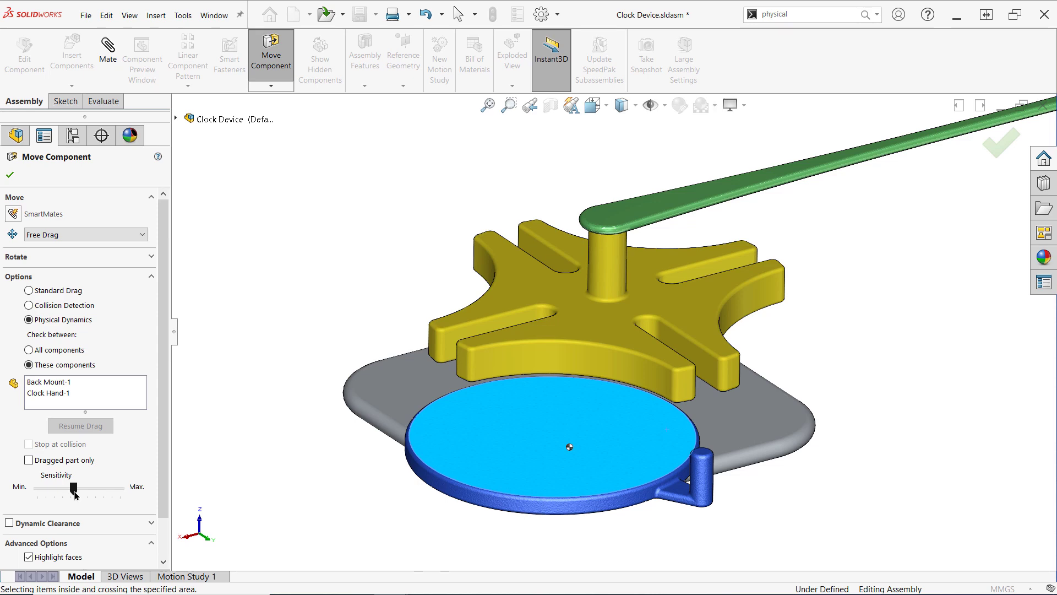
Reposition the blue crank under the yellow wheel with Standard Drag, then dismiss the Physical Dynamics collision warning.
left_click(29, 290)
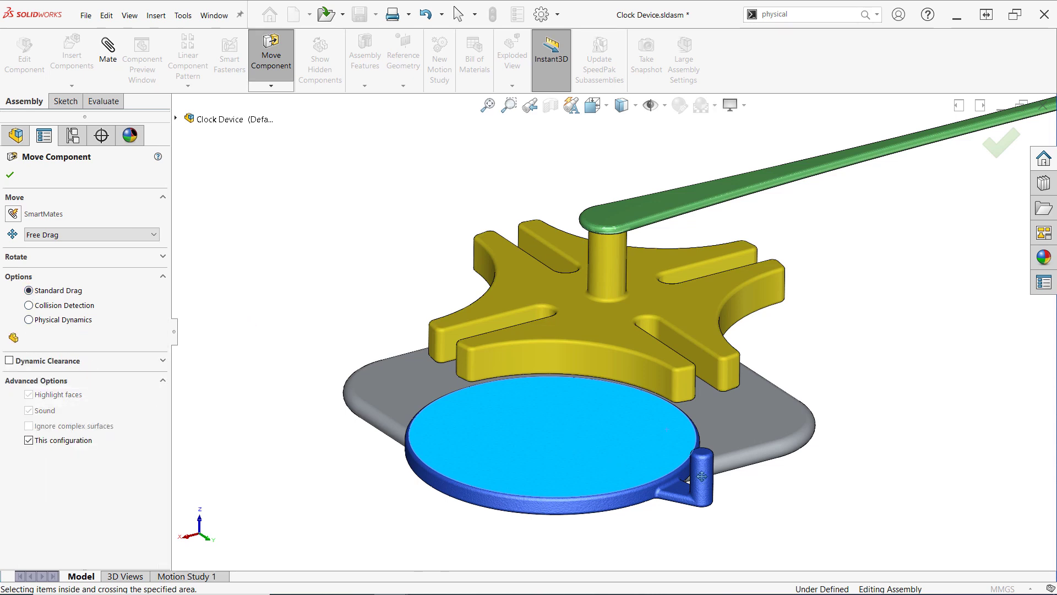
left_click_drag(701, 476, 605, 327)
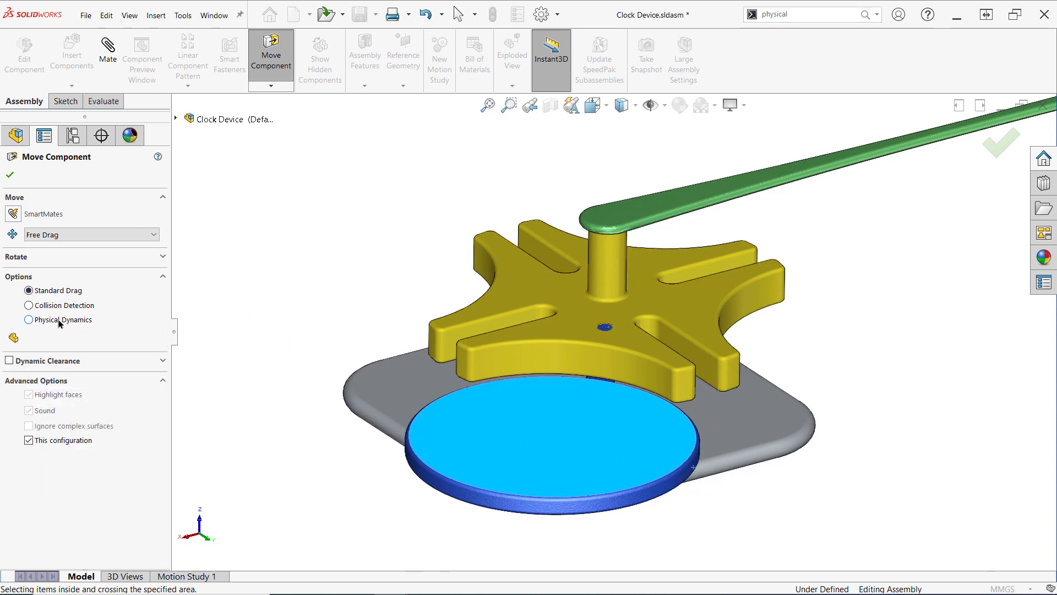
left_click(29, 320)
left_click(608, 401)
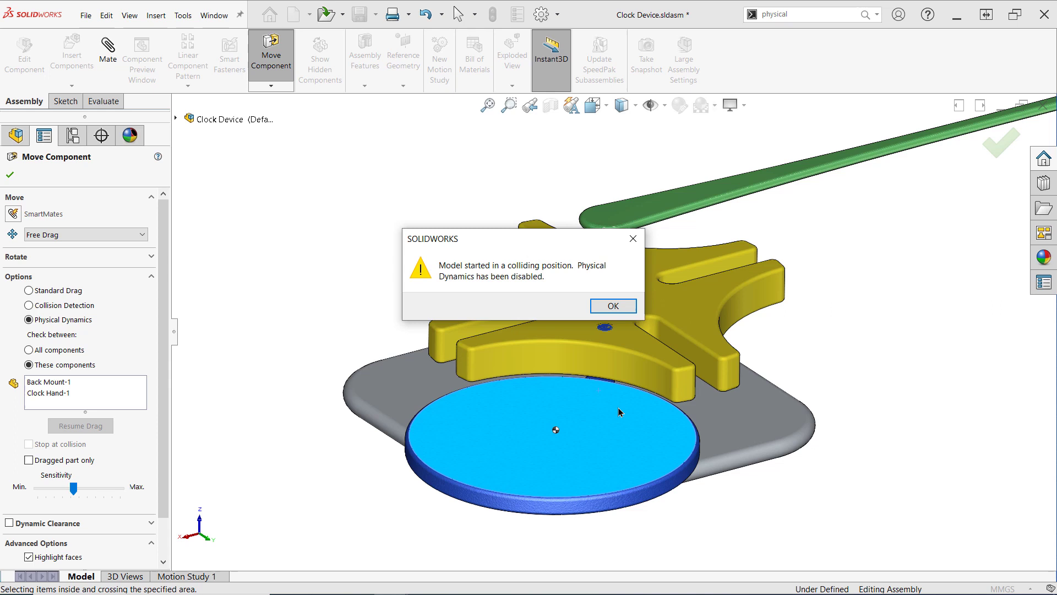
left_click(609, 307)
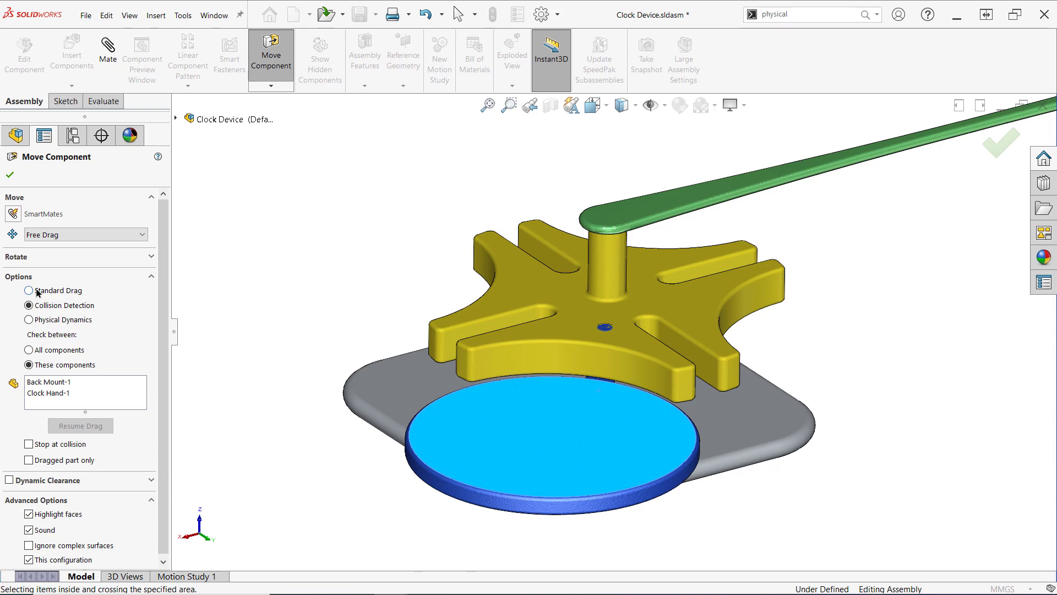
Bring the crank into view, then with Physical Dynamics turn the disc so the crank swings the green hand.
left_click(30, 291)
left_click_drag(630, 410, 677, 473)
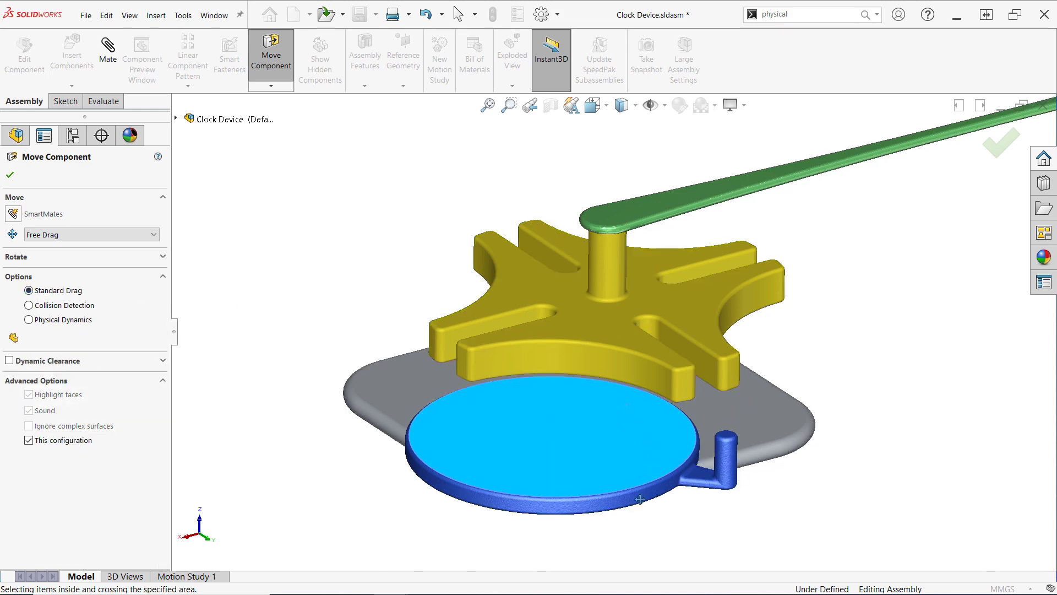
left_click(45, 322)
left_click_drag(610, 425, 662, 287)
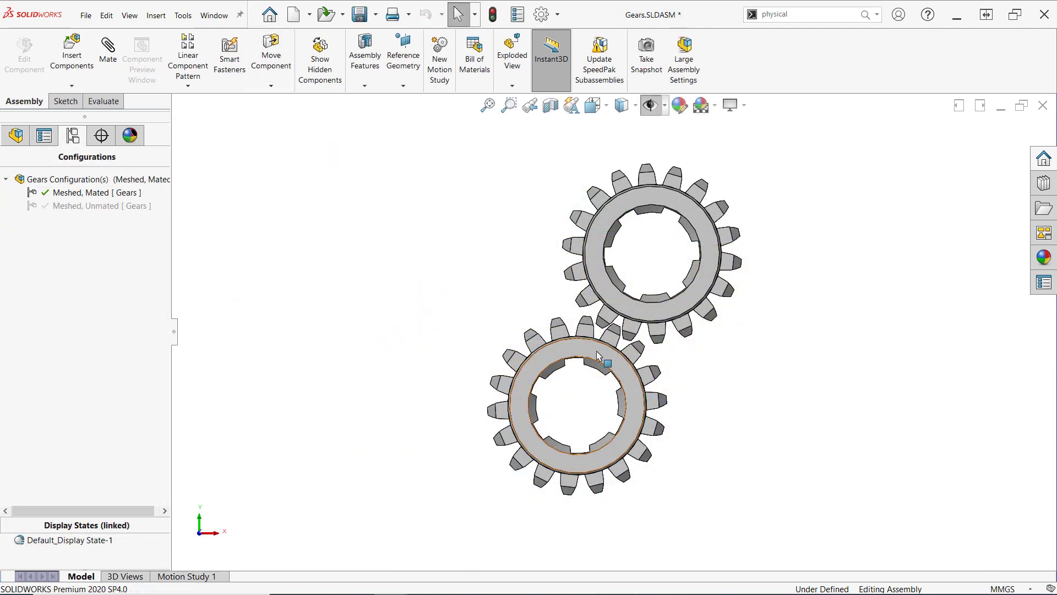
In Gears.SLDASM, restart Move Component with Physical Dynamics and rotate the lower gear so the upper gear follows.
left_click_drag(515, 370, 500, 426)
key("Escape")
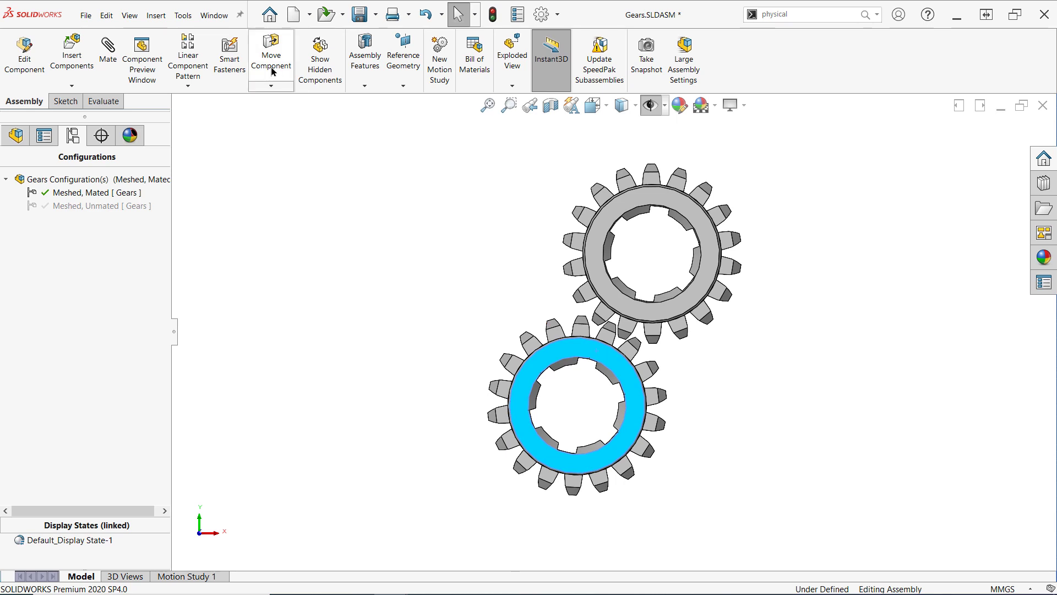
left_click(271, 67)
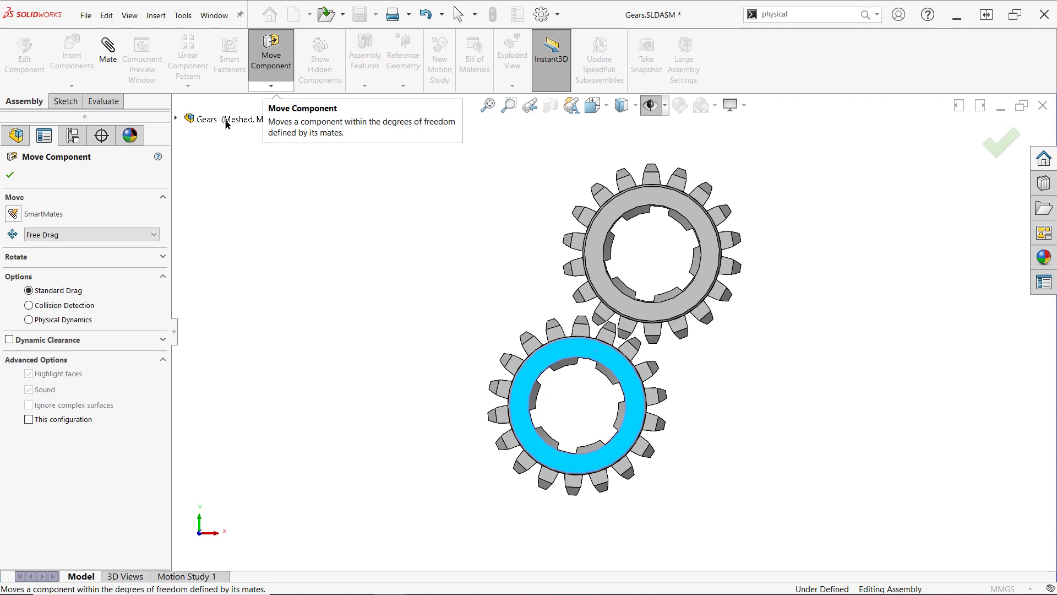
left_click(29, 320)
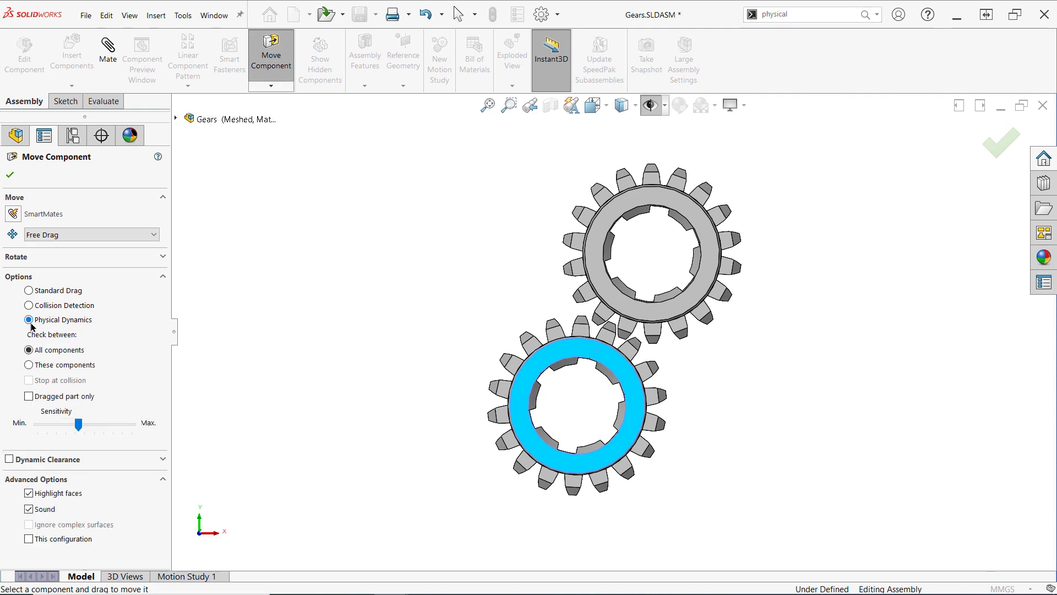
scroll(626, 341, "down", 5)
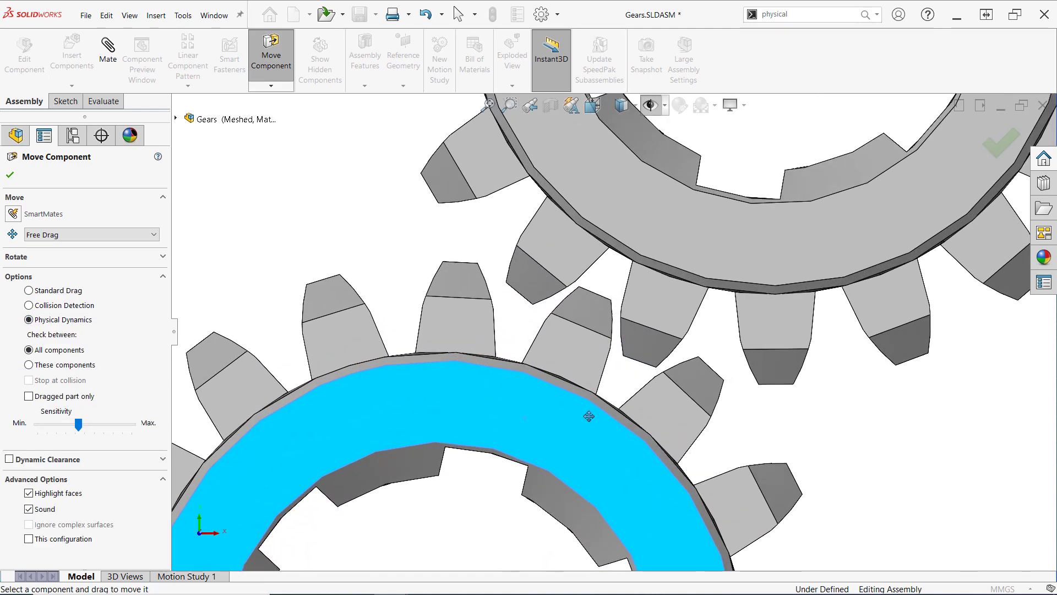
left_click_drag(589, 416, 472, 420)
Activate Meshed, Unmated and, using Physical Dynamics, drag the lower gear so its teeth push the upper gear.
key("Escape")
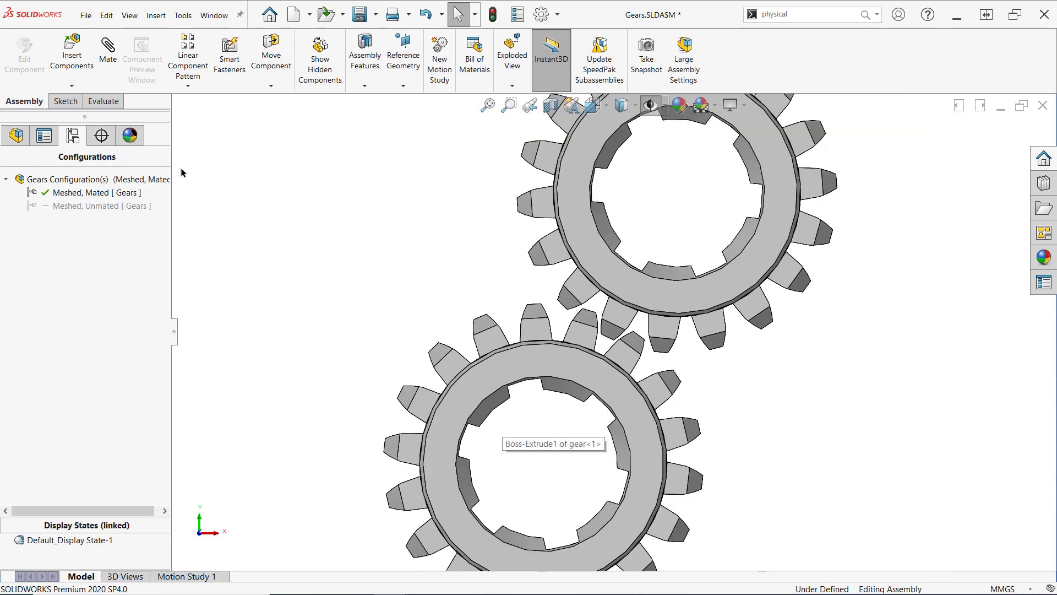
double_click(65, 207)
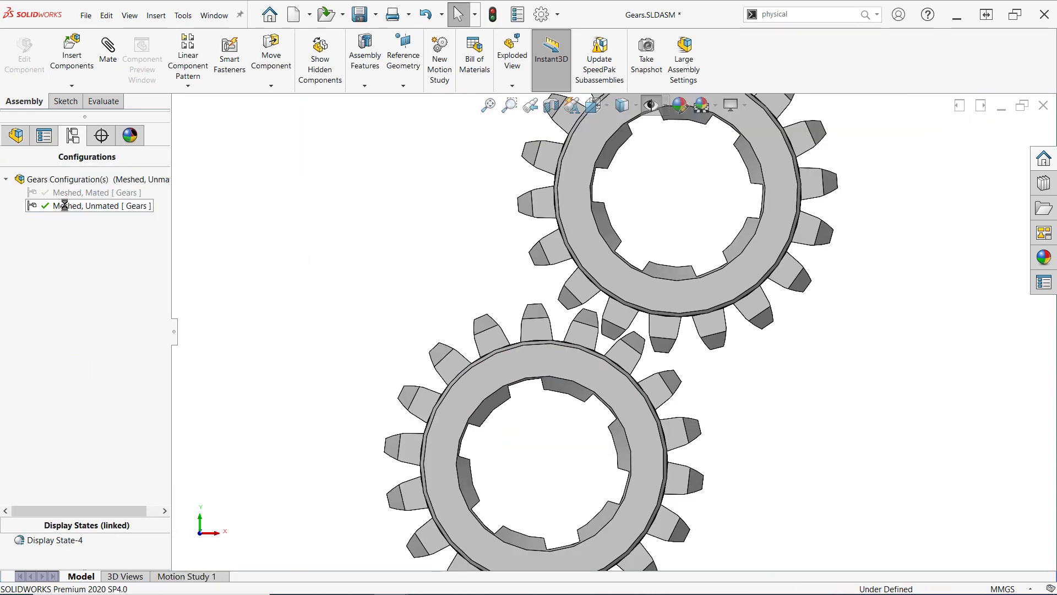
scroll(636, 334, "down", 5)
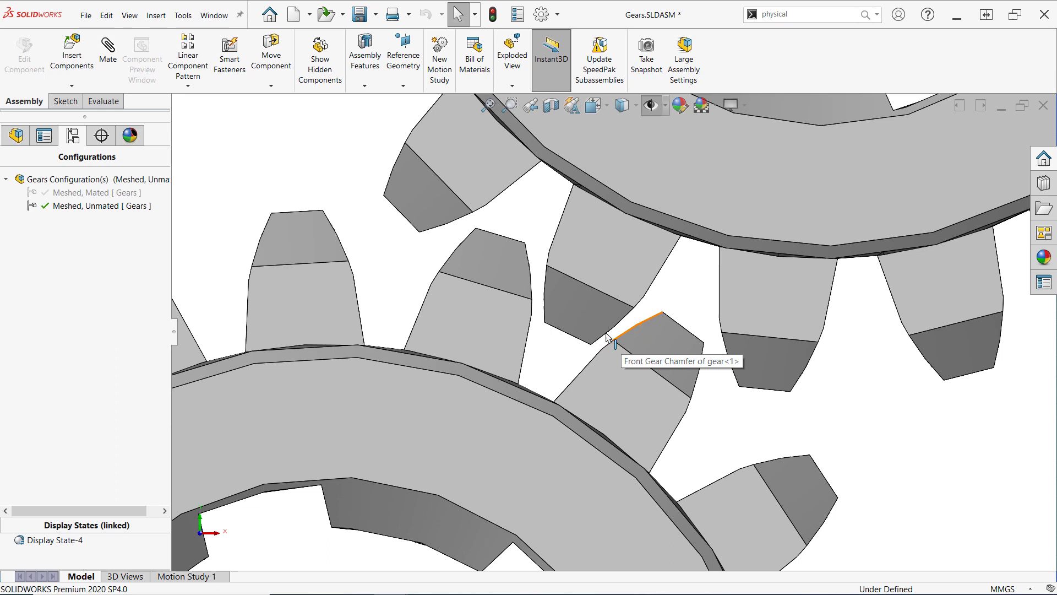
left_click(271, 61)
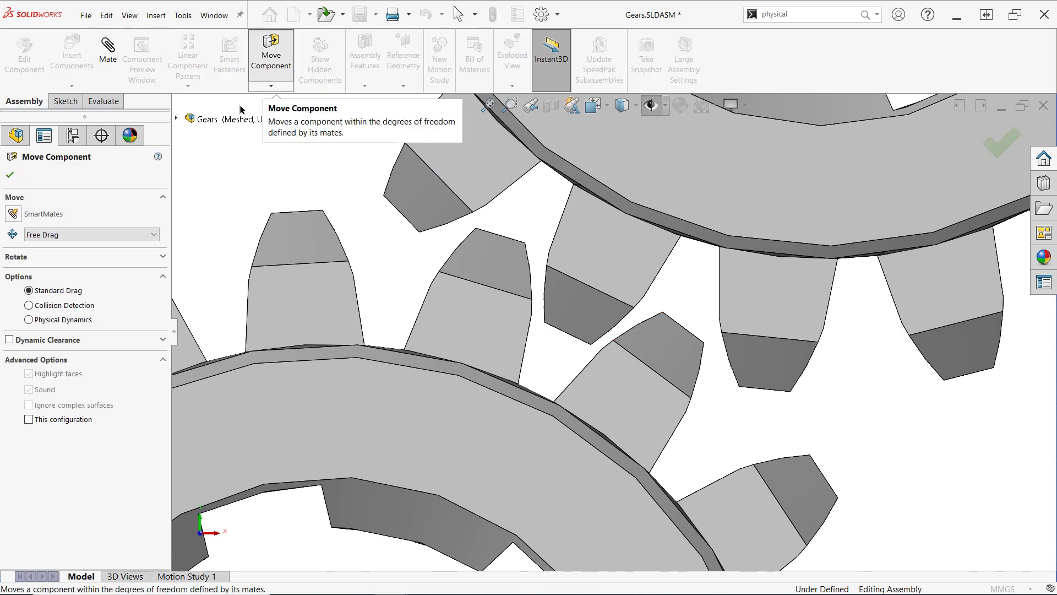
left_click(30, 320)
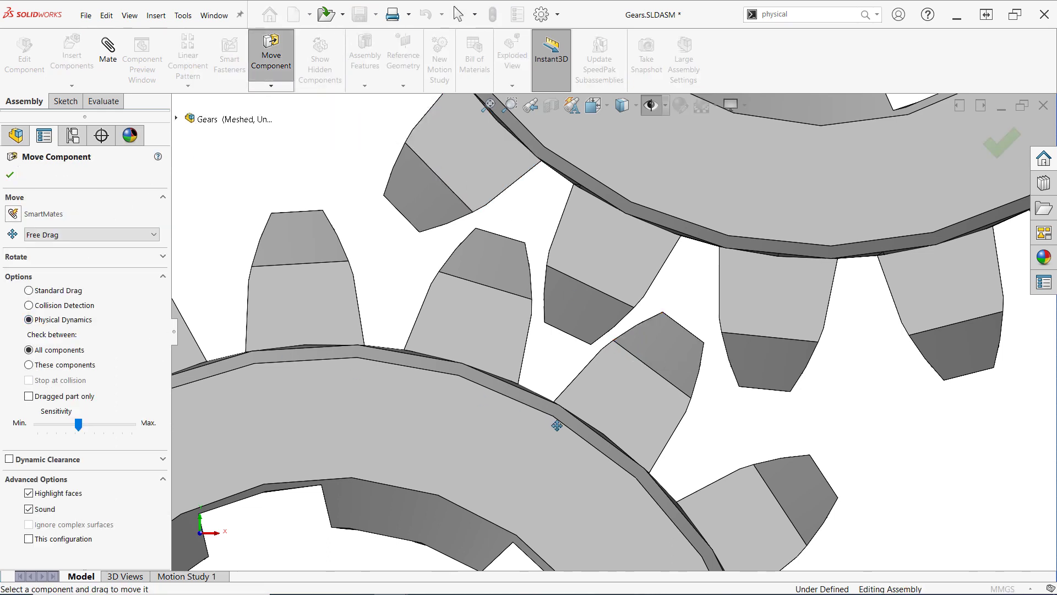
left_click_drag(557, 426, 435, 405)
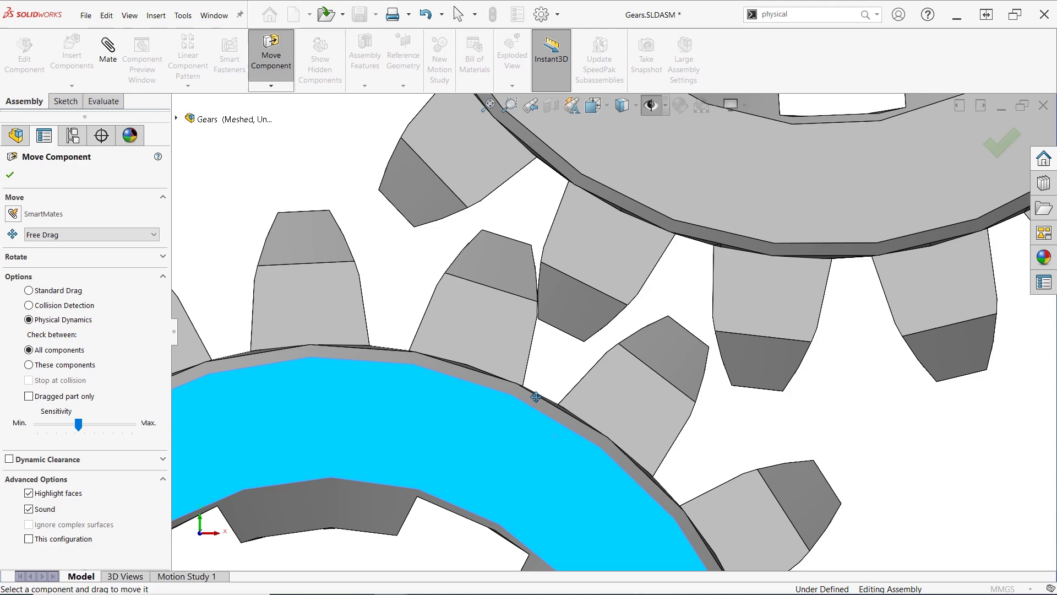
scroll(540, 397, "up", 6)
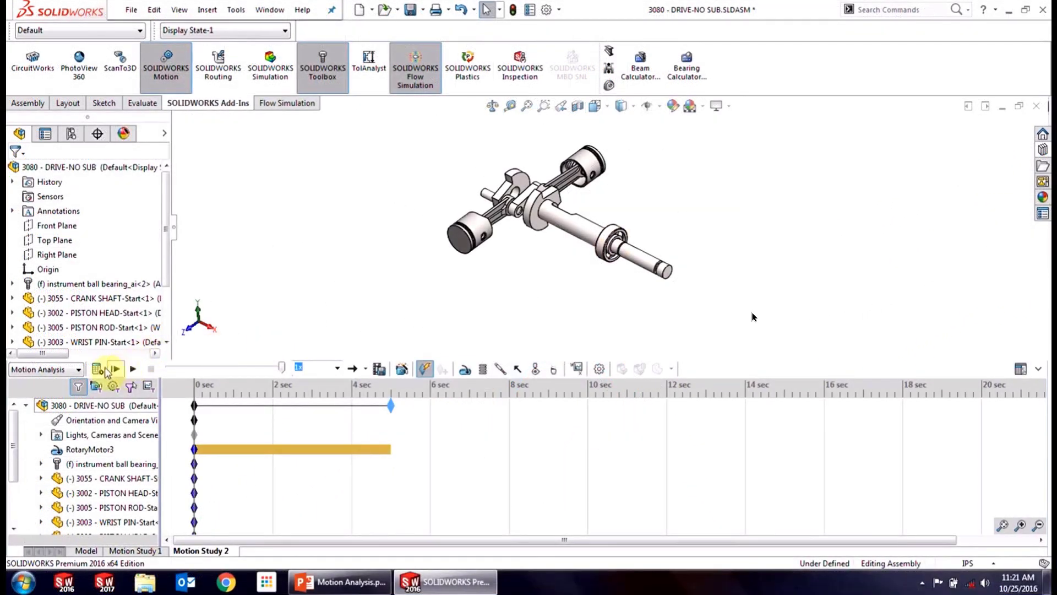
Calculate Motion Study 2 of 3080 - DRIVE-NO SUB to generate the velocity-versus-time plot.
left_click(97, 368)
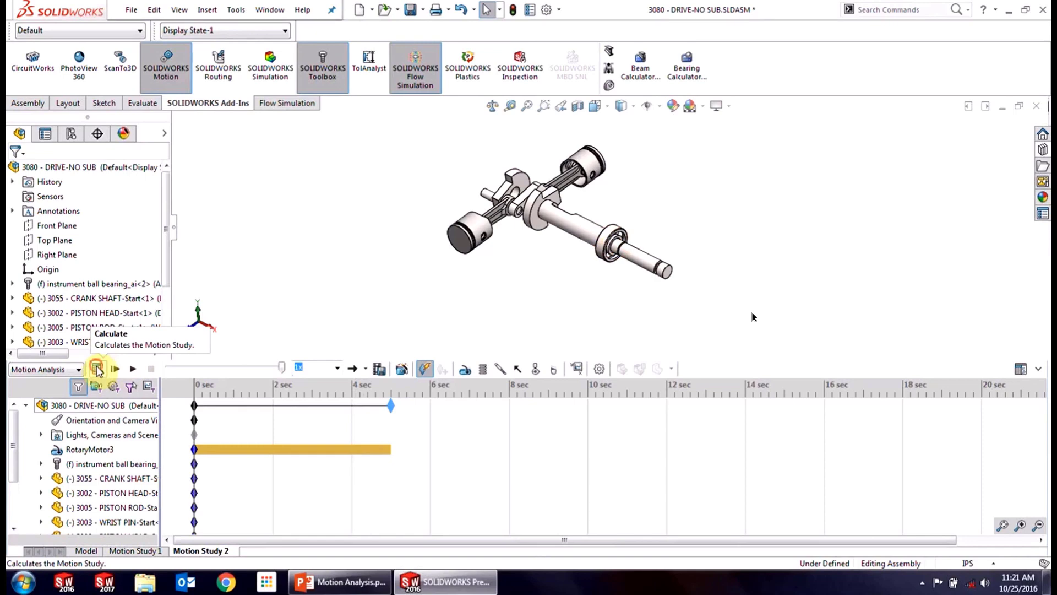